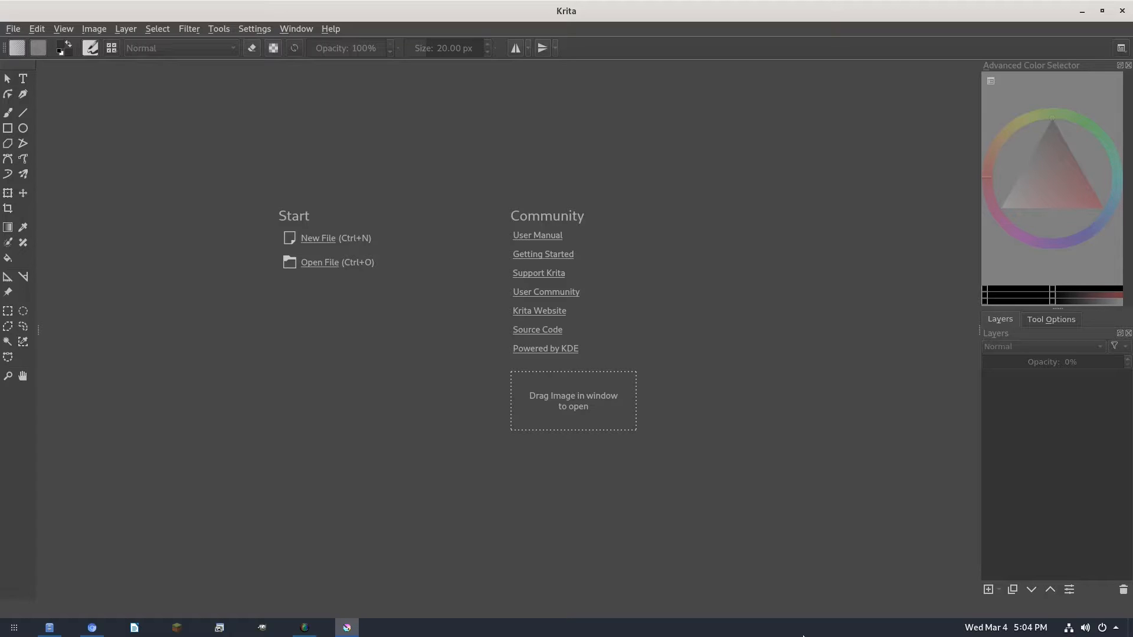
Step: Create a new blank 1920x1080 canvas and clear a quick test stroke from it
left_click(317, 243)
left_click(768, 451)
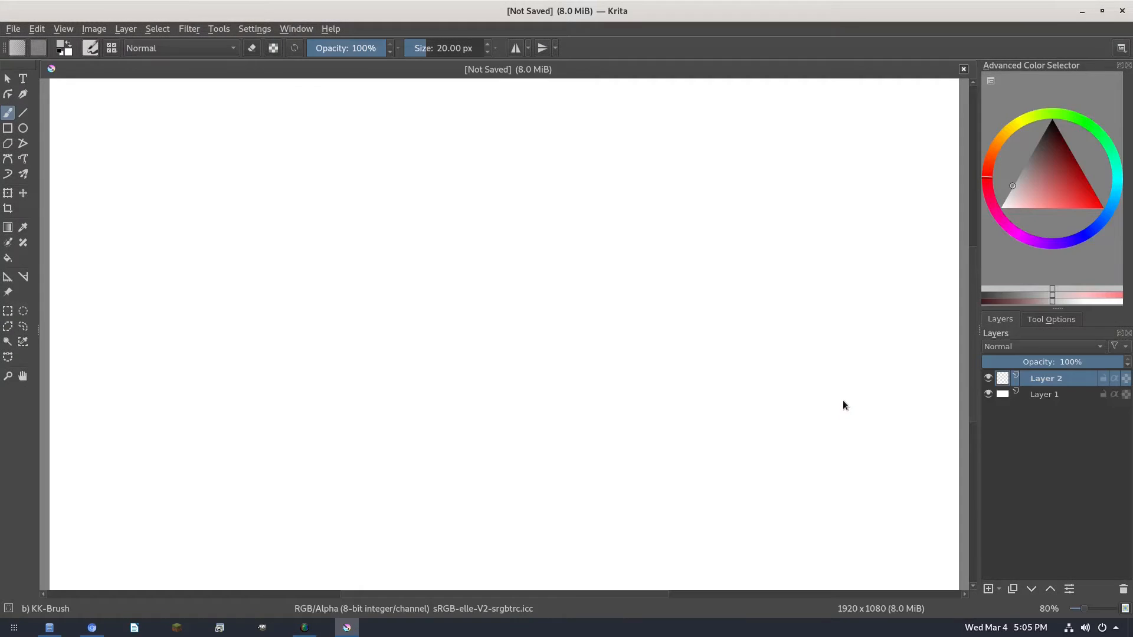
scroll(675, 401, "down", 1)
scroll(571, 367, "down", 1)
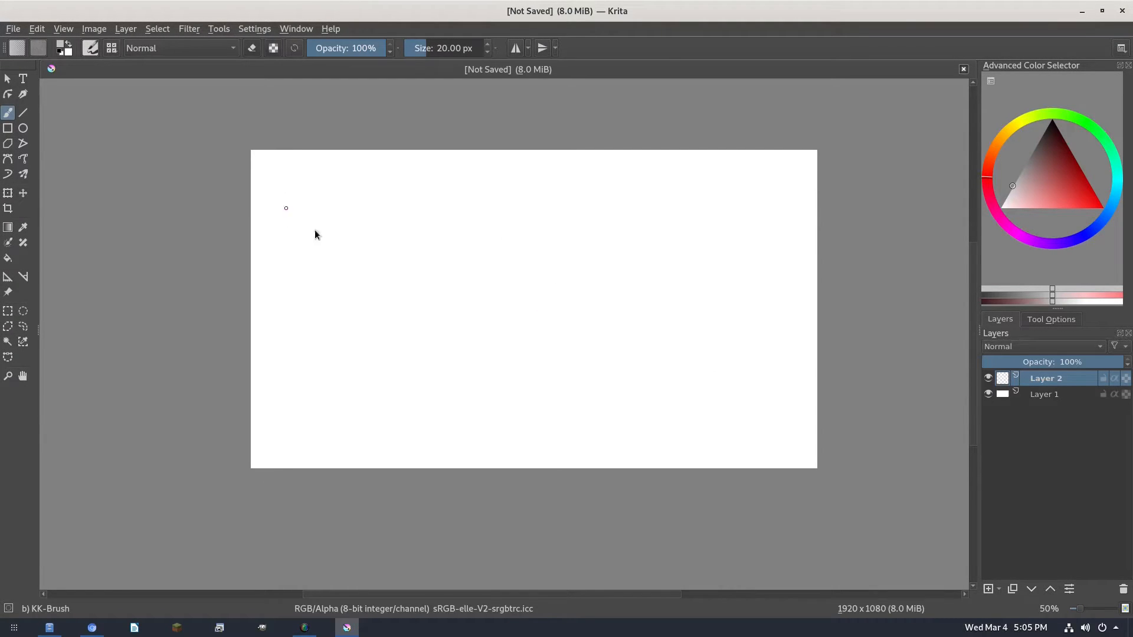
left_click_drag(491, 189, 602, 319)
key("Delete")
Step: Drag I LOVE YOU.jpg from Files onto the canvas and insert it as a new layer
left_click(49, 627)
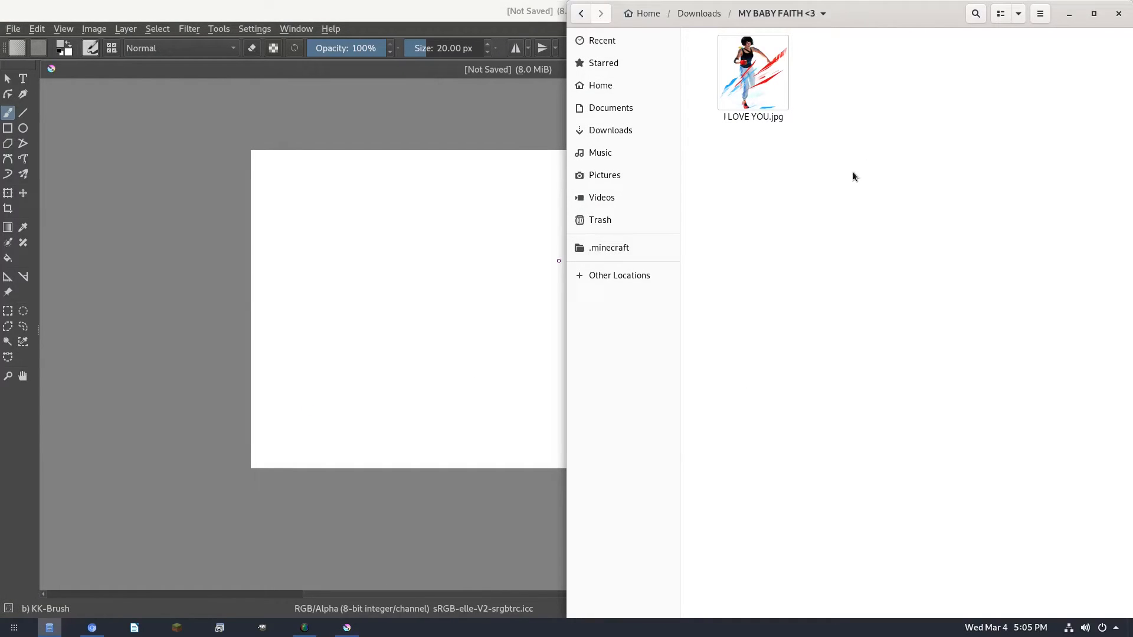
left_click(764, 83)
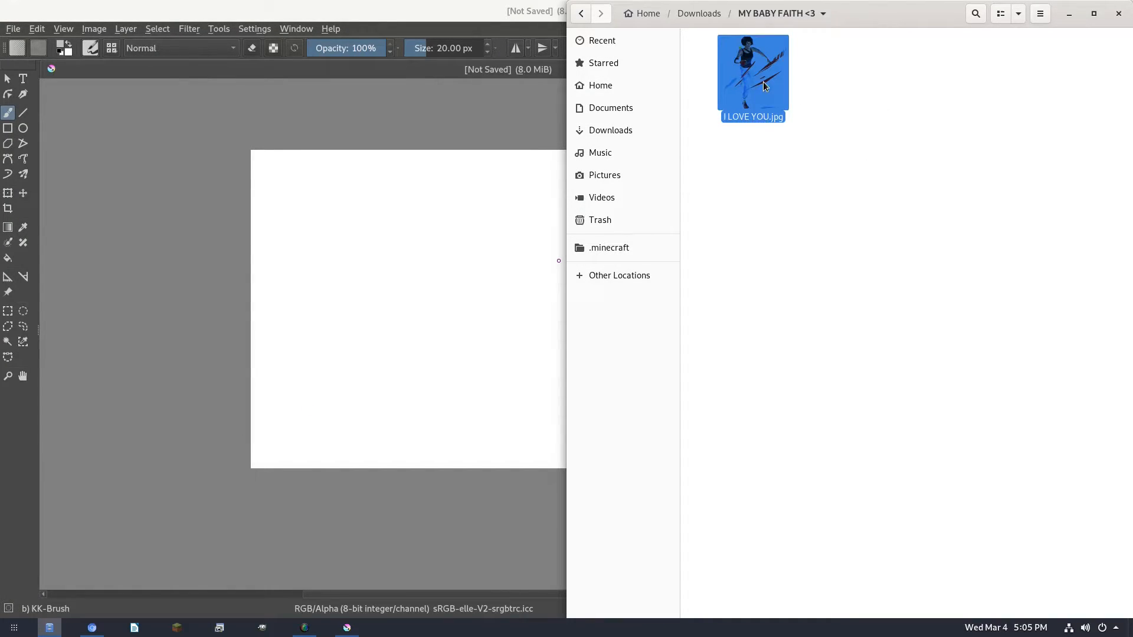
left_click_drag(763, 82, 394, 292)
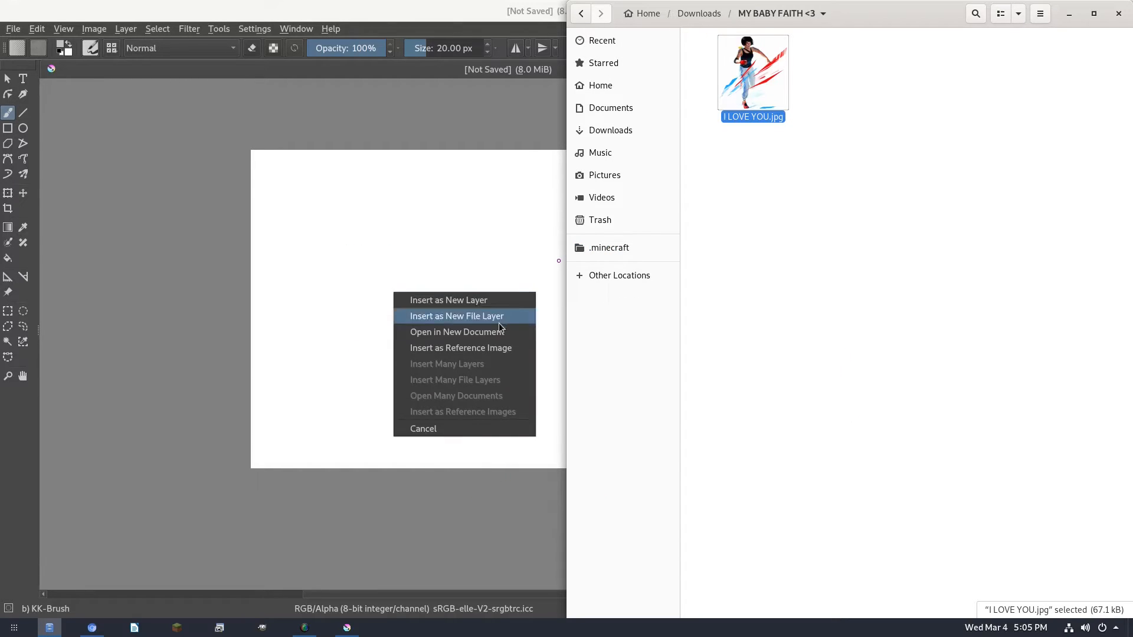
left_click(475, 302)
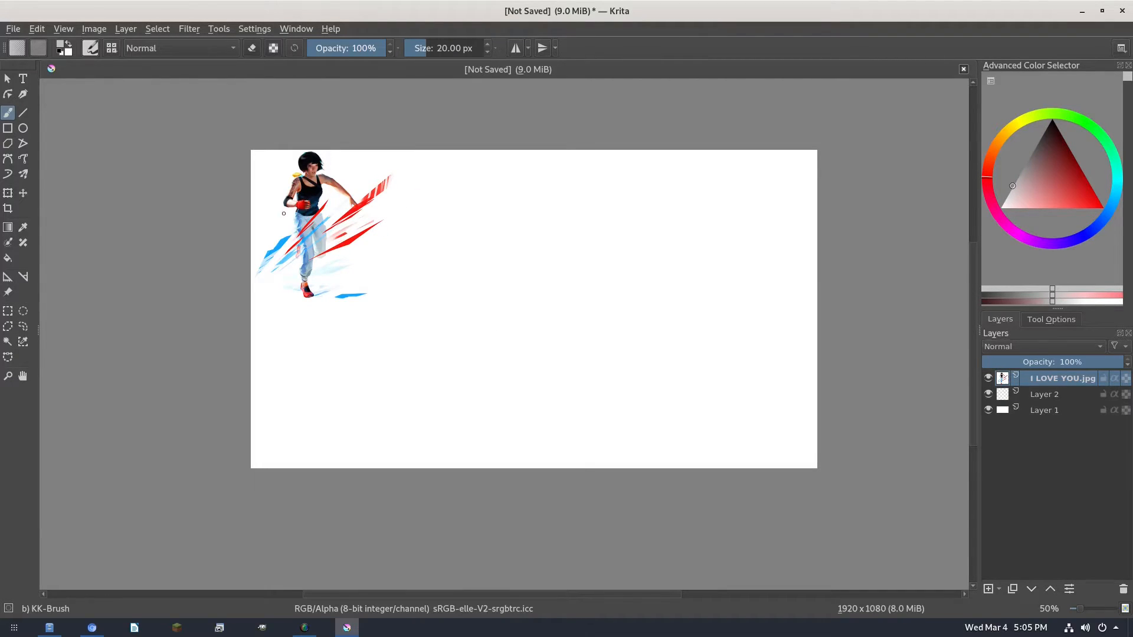
Step: Transform the photo layer: move it toward the centre, stretch it wider and rotate it
left_click(9, 194)
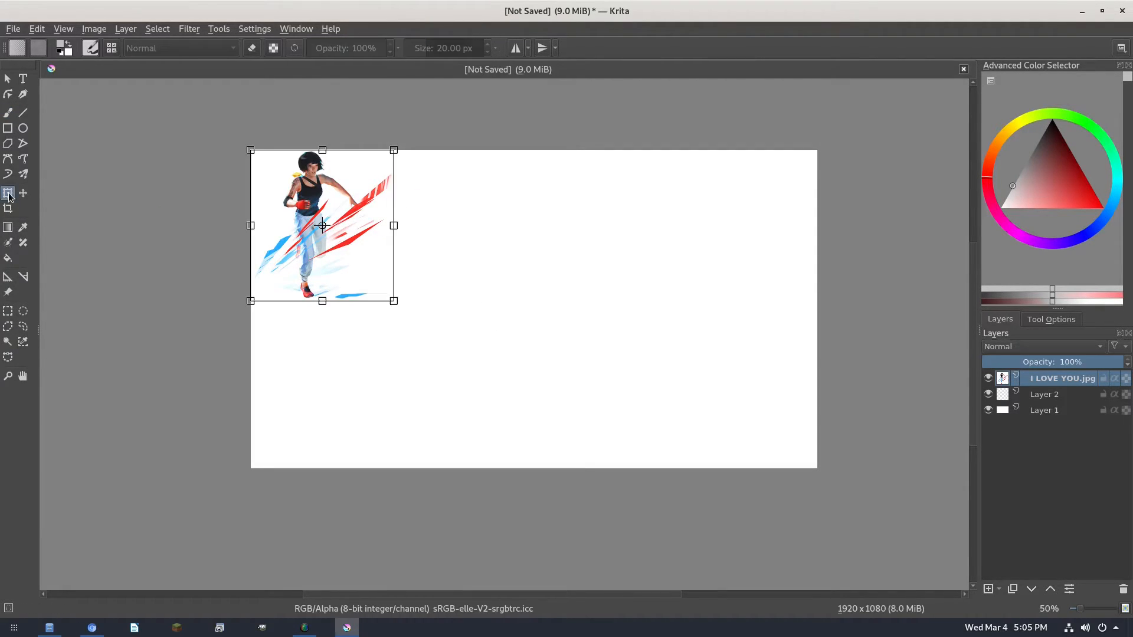
left_click_drag(358, 260, 630, 330)
mouse_move(670, 295)
left_mouse_down()
mouse_move(756, 297)
mouse_move(669, 290)
left_mouse_up()
mouse_move(699, 199)
left_mouse_down()
mouse_move(738, 198)
mouse_move(721, 159)
left_mouse_up()
Step: Straighten the photo, enlarge it from its corner and settle it on the canvas's right side
left_click_drag(657, 278, 701, 275)
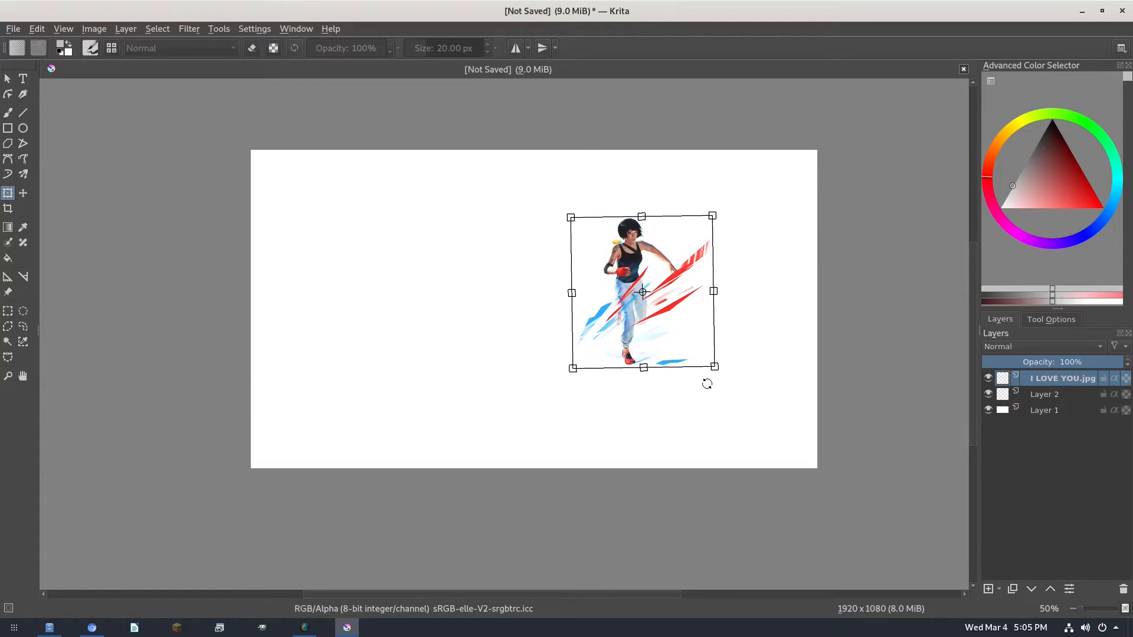
left_click_drag(714, 366, 816, 474)
left_click_drag(762, 399, 729, 350)
left_click(13, 29)
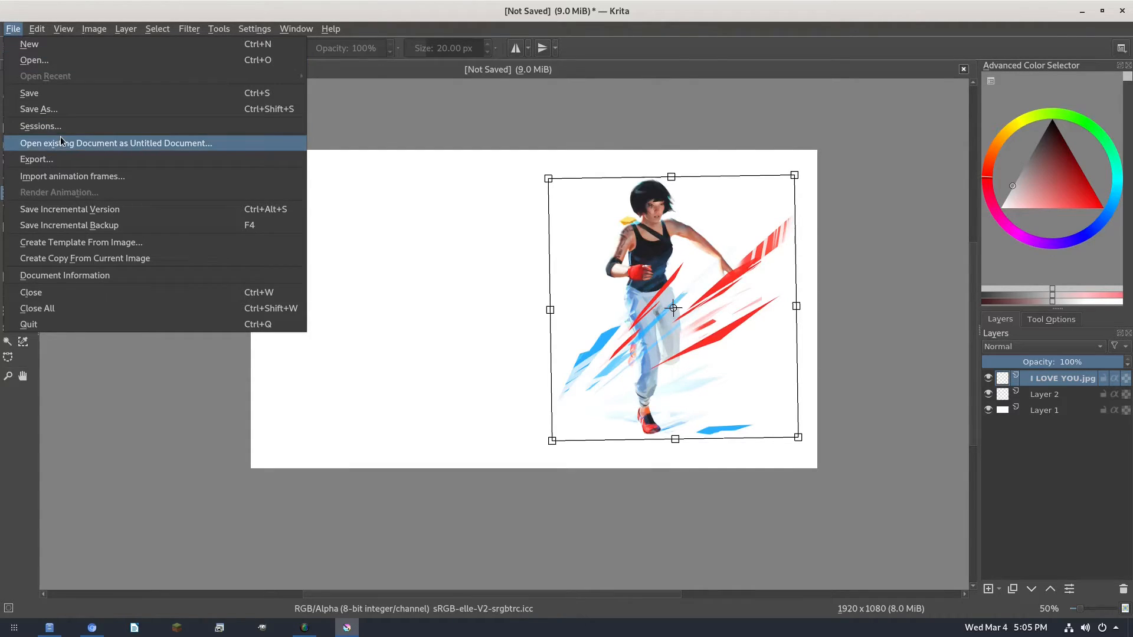
Step: Start Import animation frames from the File menu, re-maximizing the Krita window
left_click(180, 179)
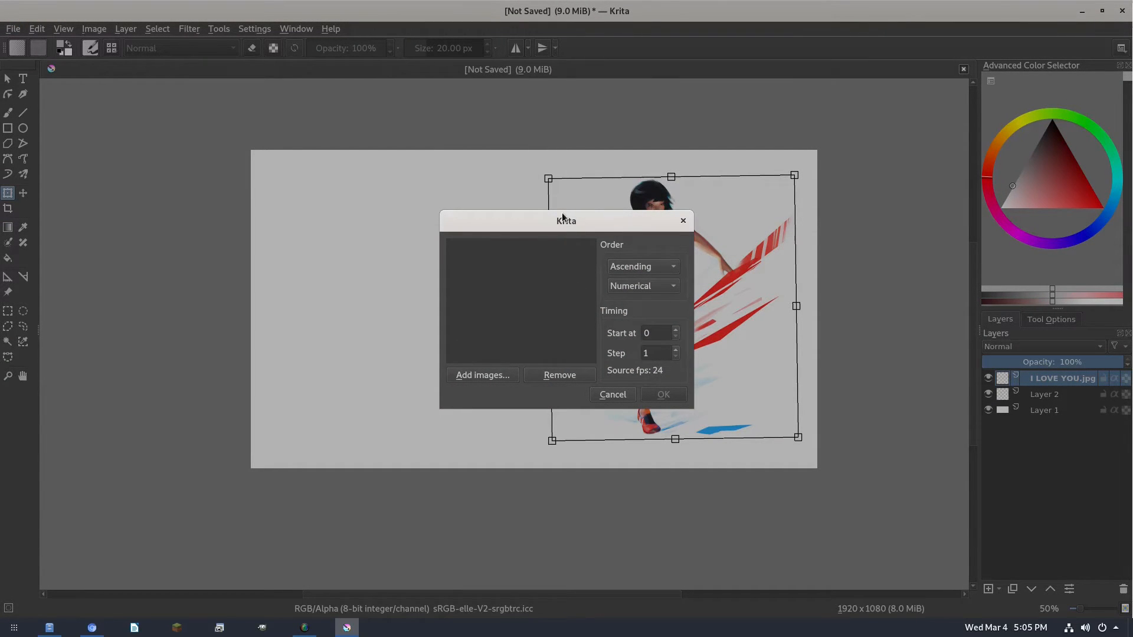
left_click_drag(536, 11, 762, 44)
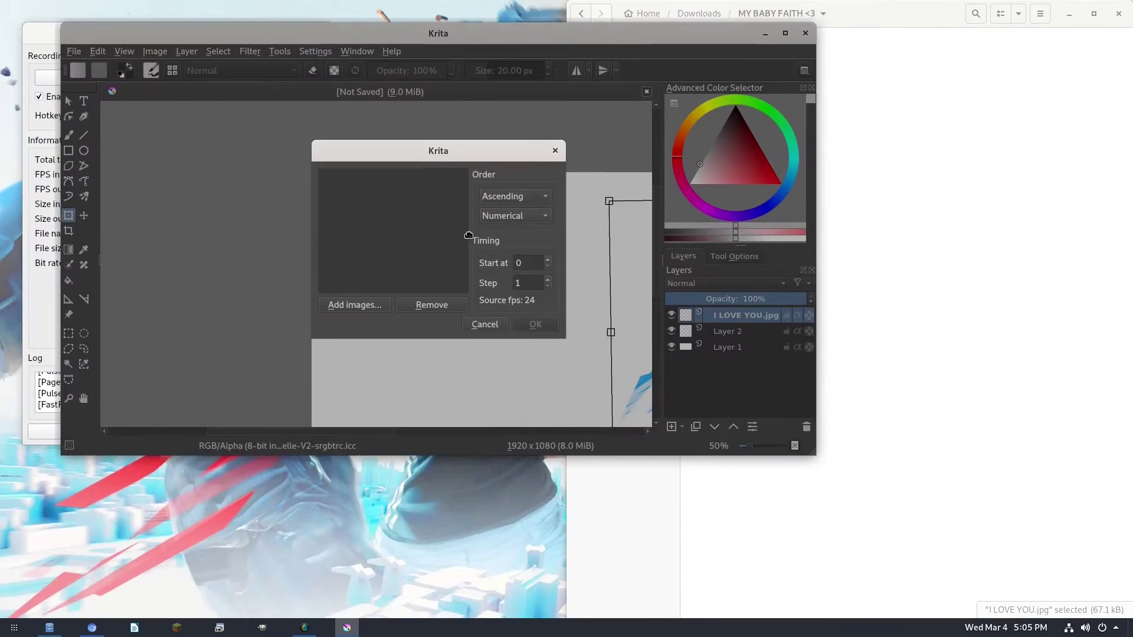
left_click(785, 34)
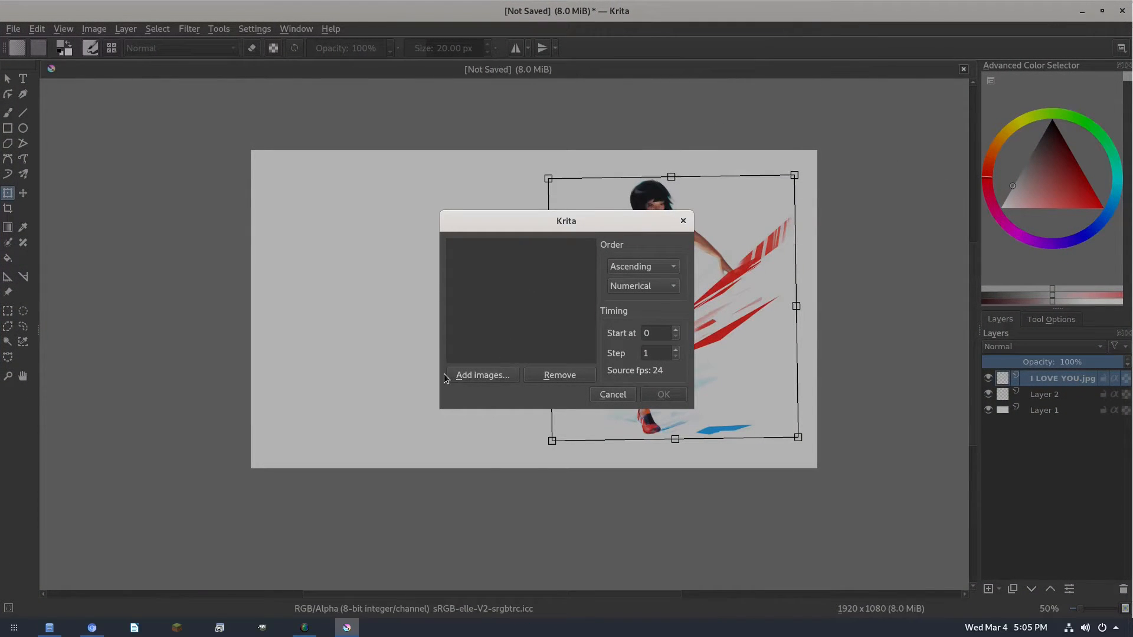
Step: Add I LOVE YOU.jpg as the frame image and confirm the import as Layer 3
left_click(501, 377)
left_click(513, 244)
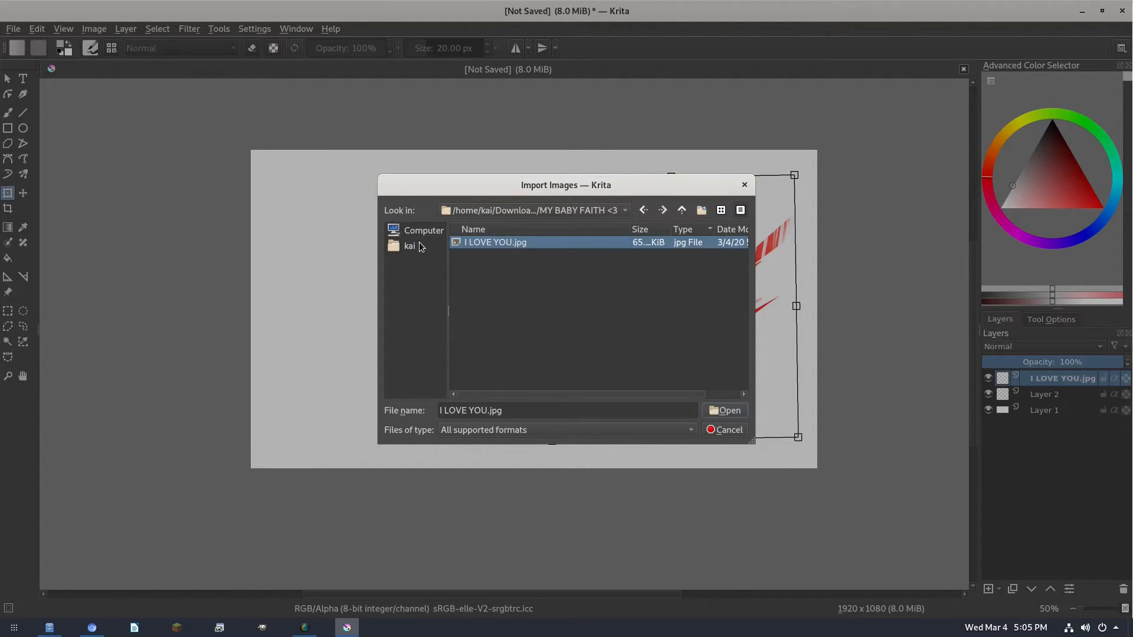
left_click(725, 409)
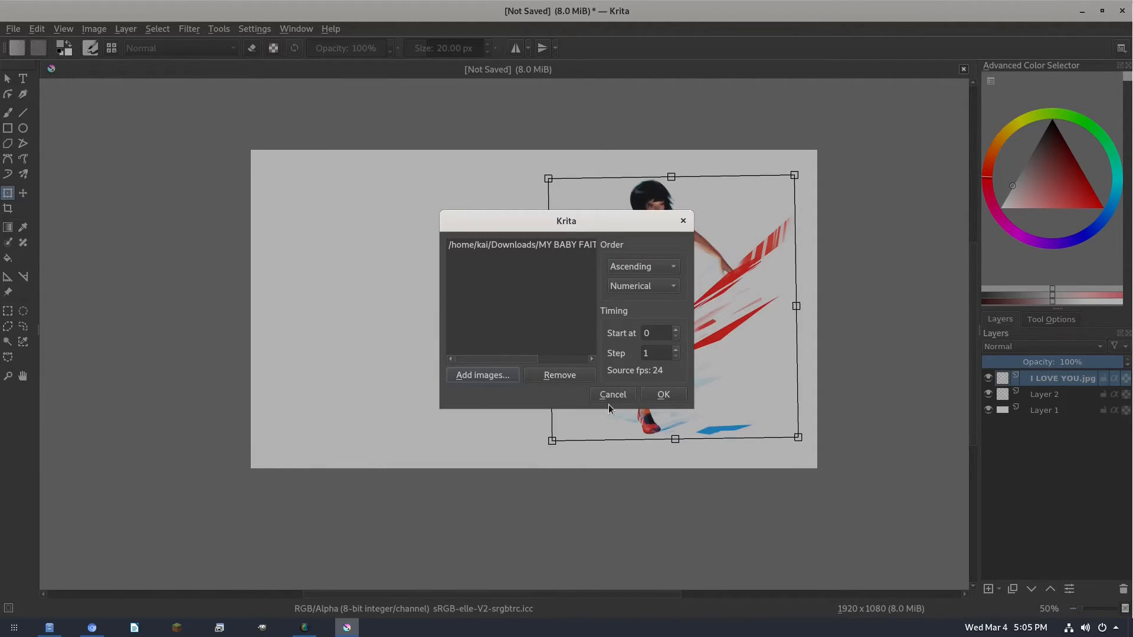
left_click(665, 400)
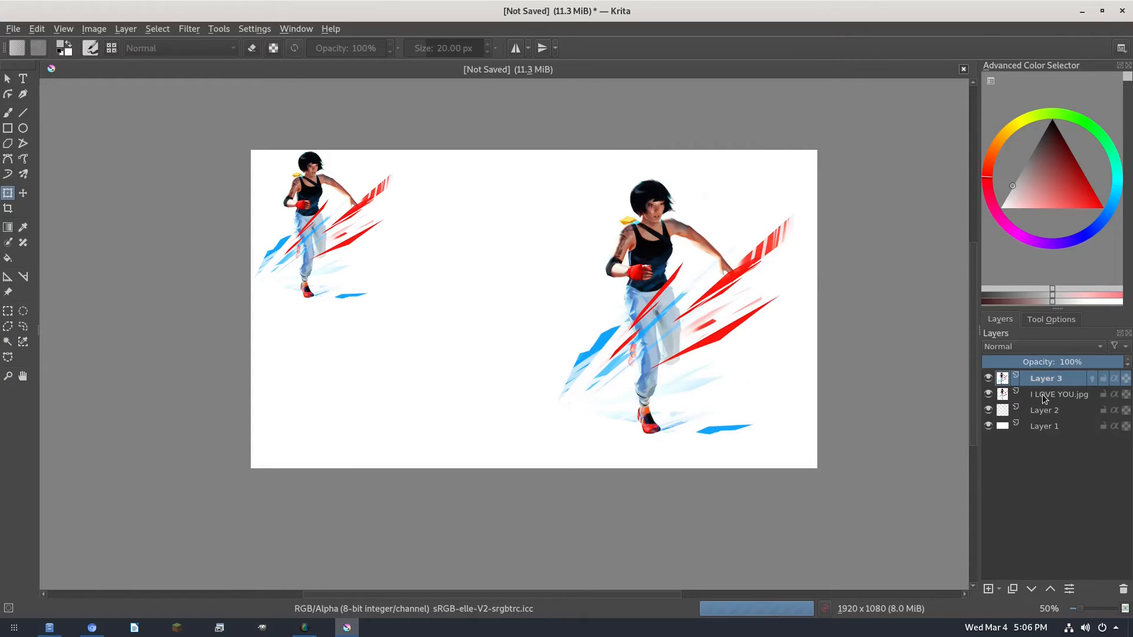
left_click(1122, 48)
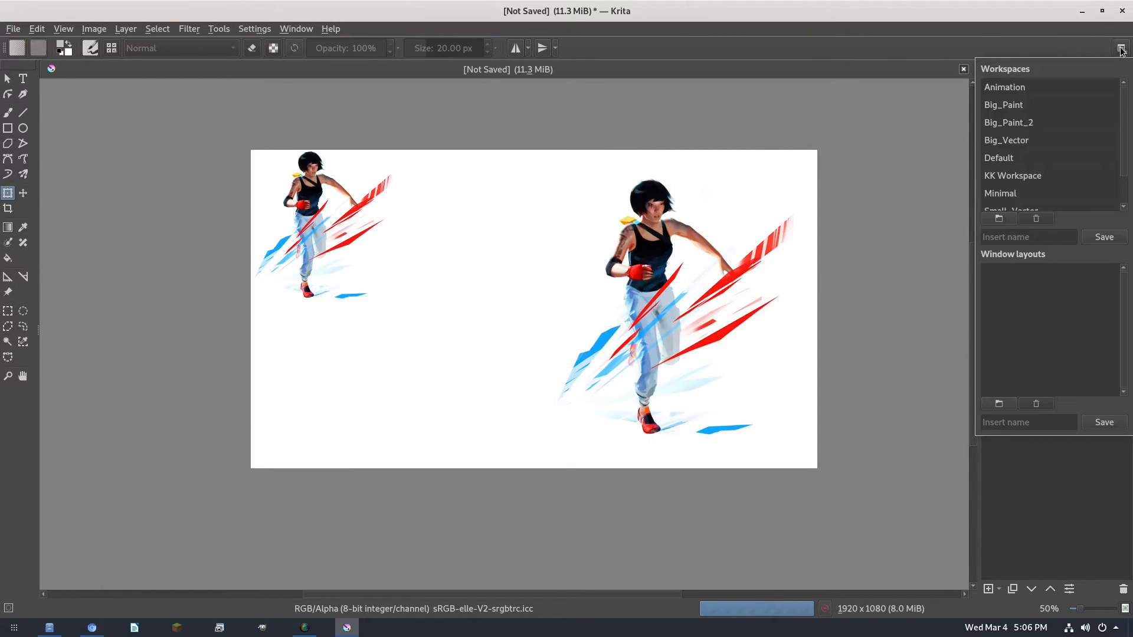
left_click(1019, 87)
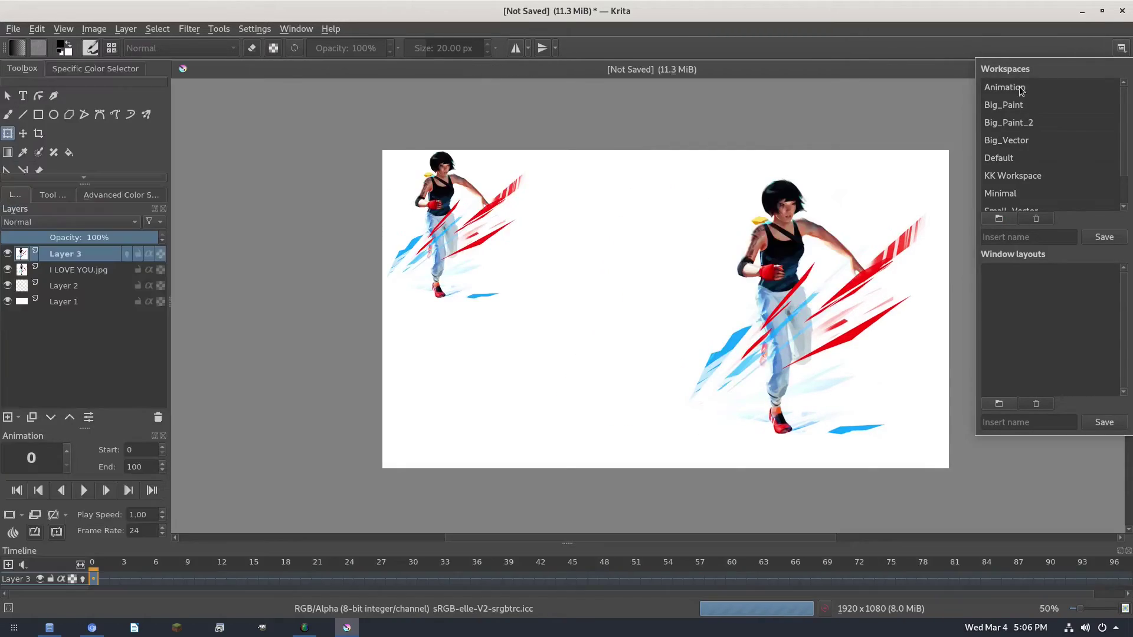
left_click(188, 545)
left_click_drag(213, 535, 213, 486)
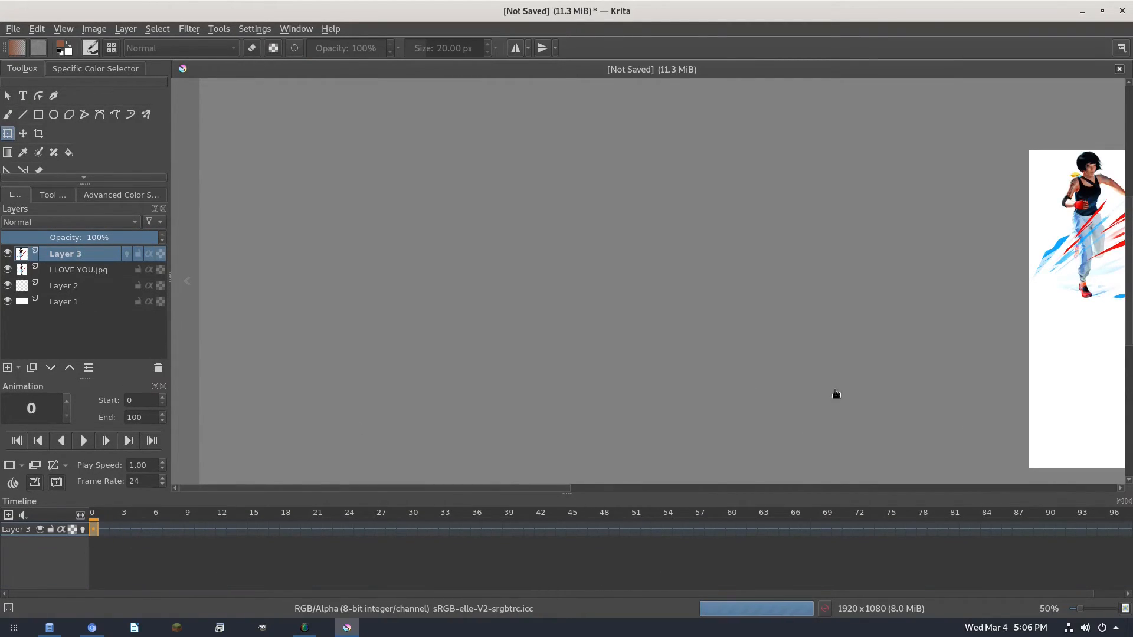
left_click(1122, 49)
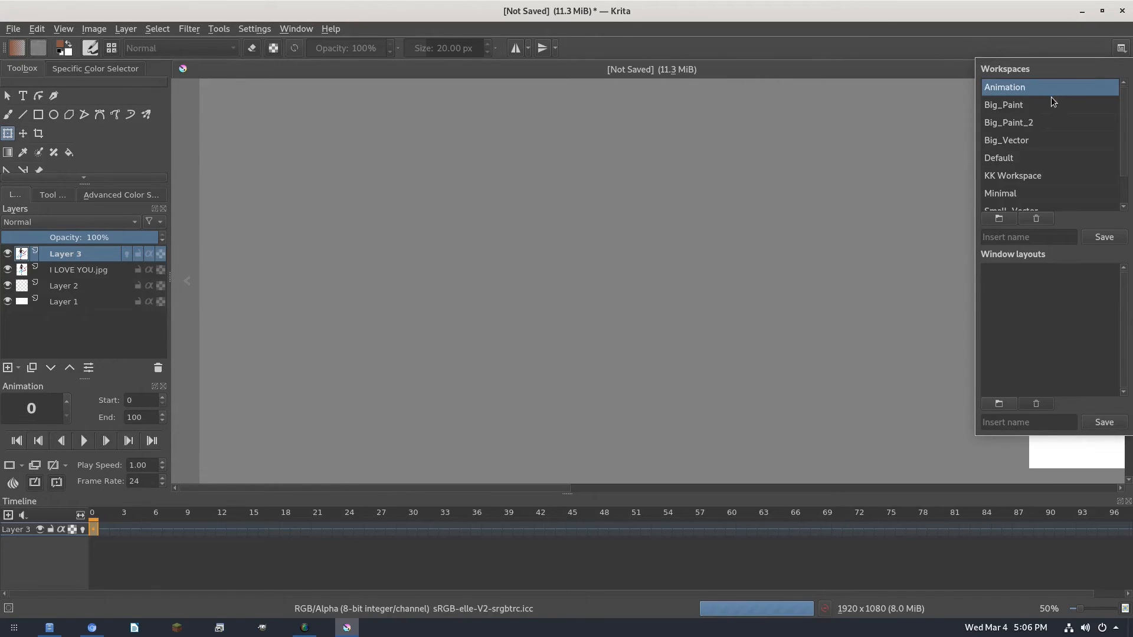
left_click(1020, 159)
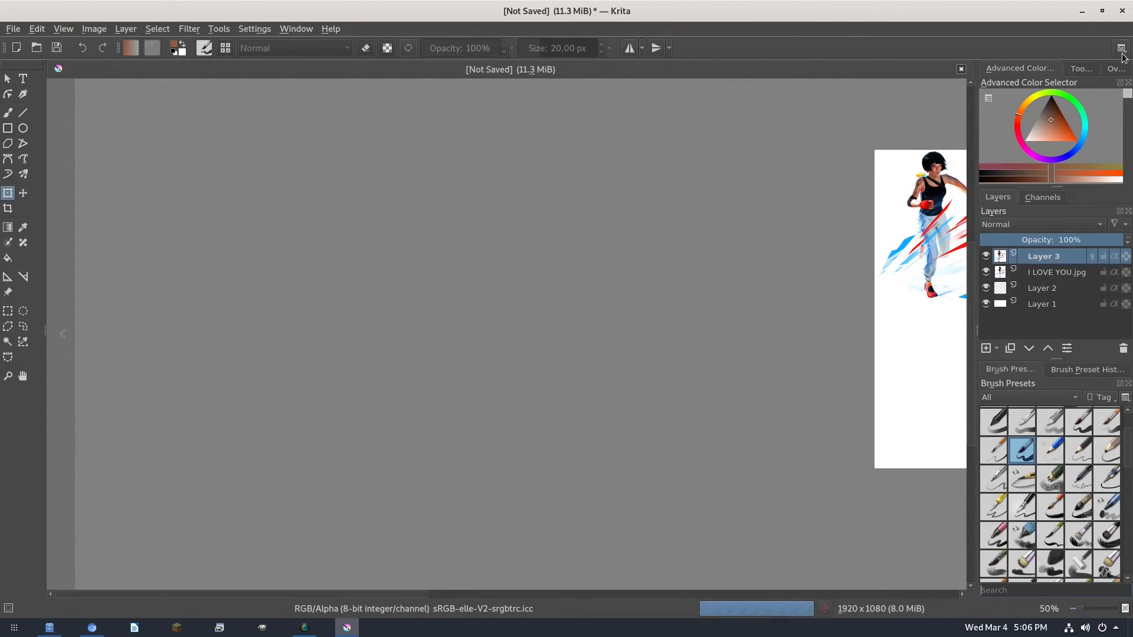
left_click(1122, 48)
left_click(1007, 145)
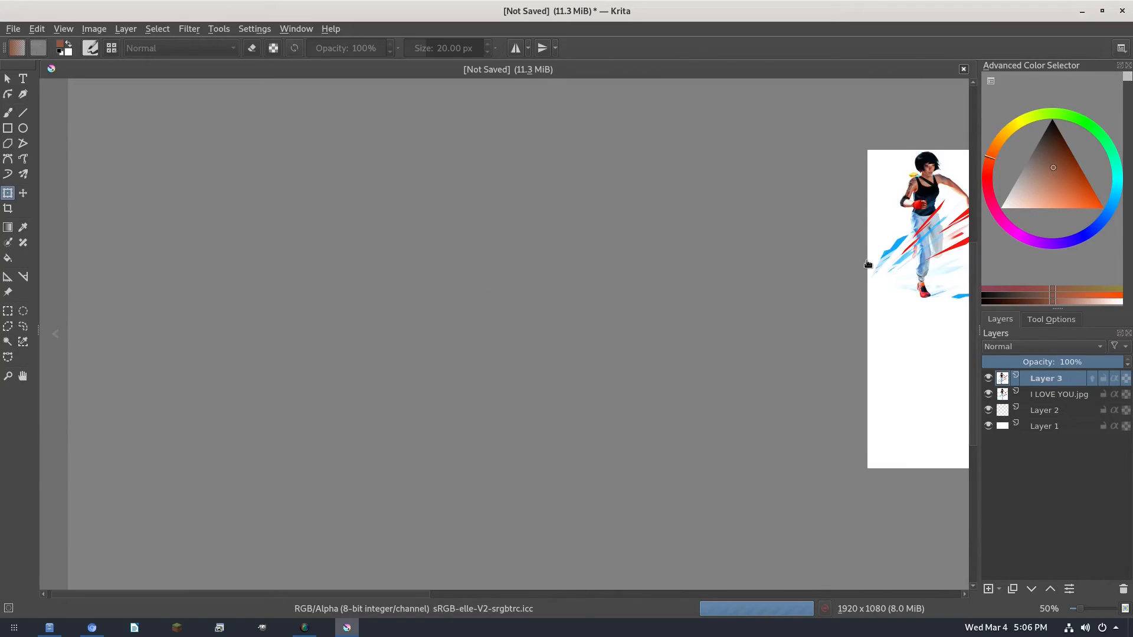
scroll(868, 261, "down", 1)
scroll(846, 312, "down", 1)
scroll(911, 323, "down", 1)
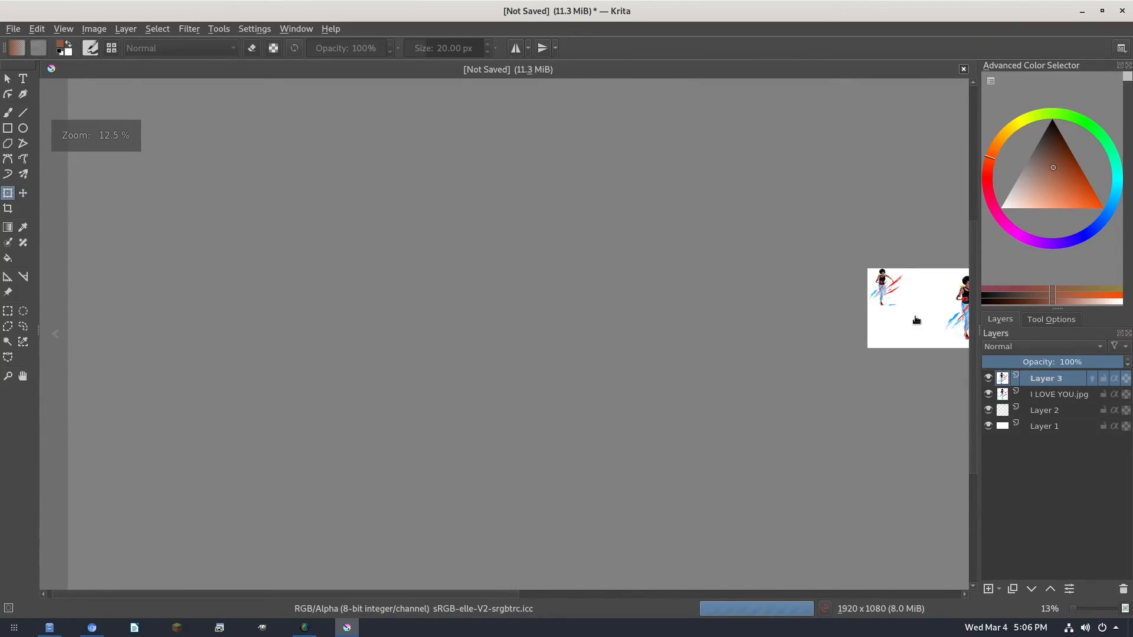
scroll(929, 301, "up", 2)
scroll(762, 247, "up", 1)
scroll(880, 291, "down", 2)
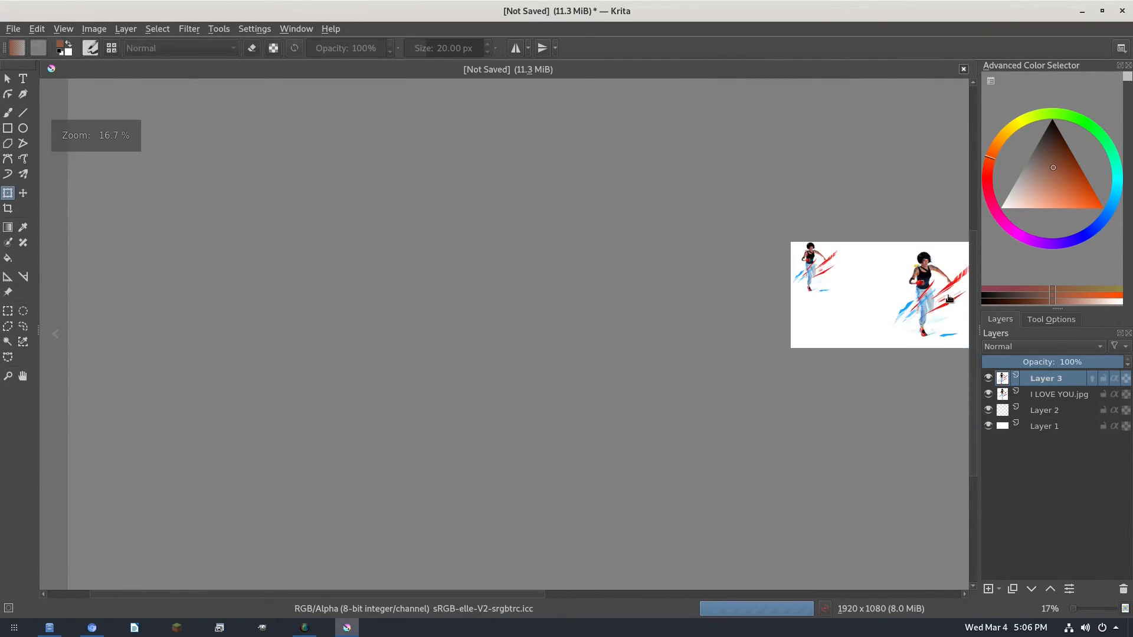
scroll(952, 300, "up", 2)
scroll(952, 299, "down", 1)
scroll(947, 303, "up", 1)
scroll(948, 303, "down", 1)
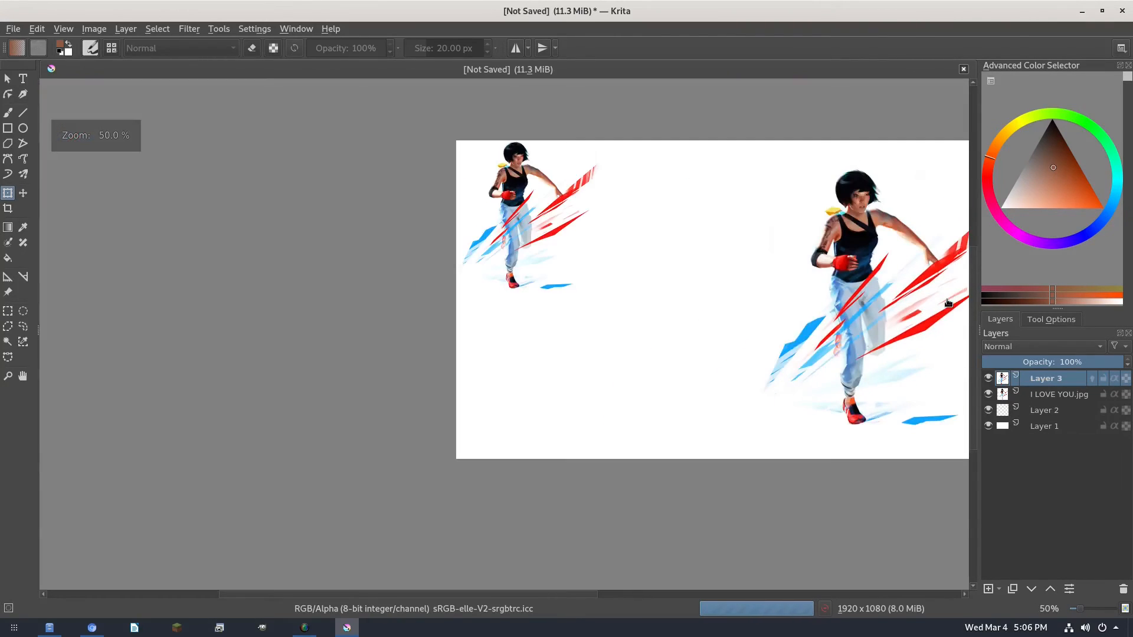